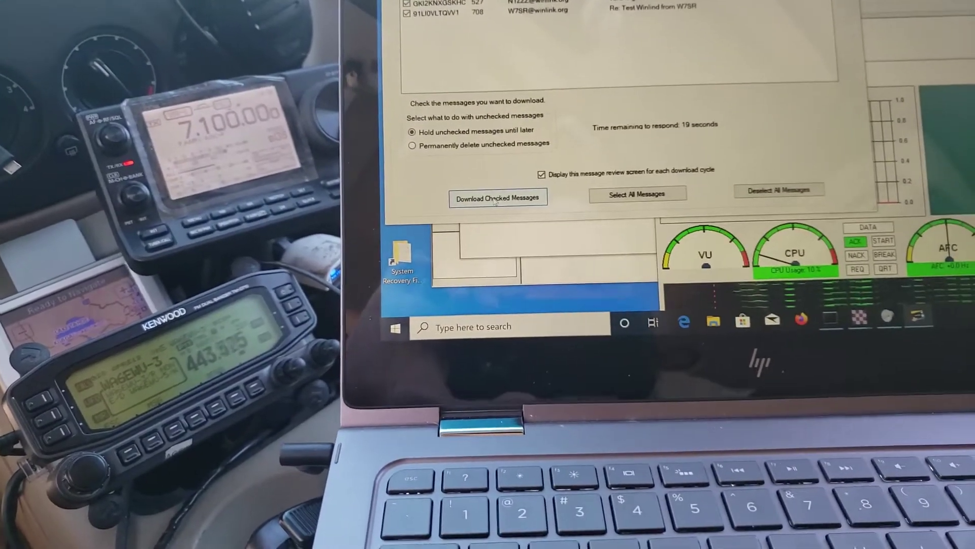
click(504, 216)
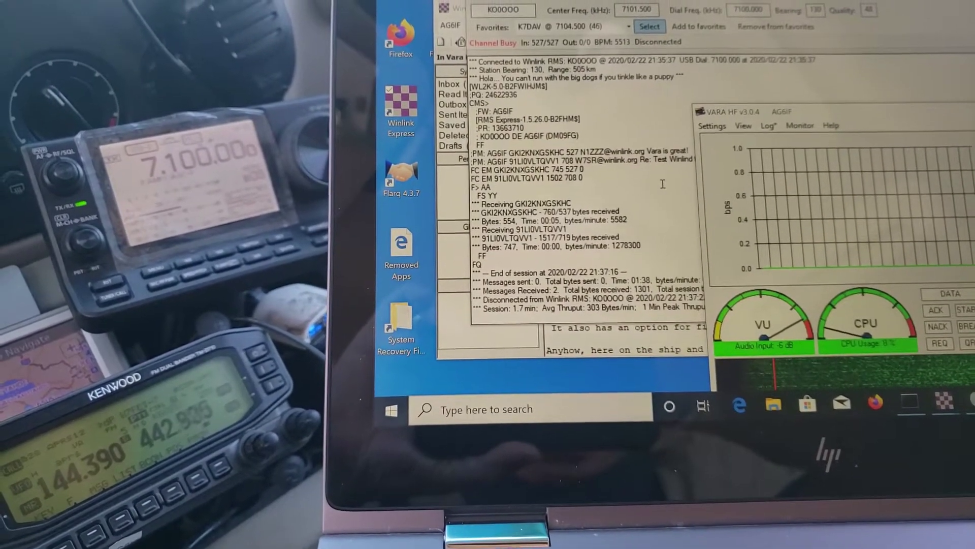
Bring the session log and then the VARA HF modem display to the front
click(640, 182)
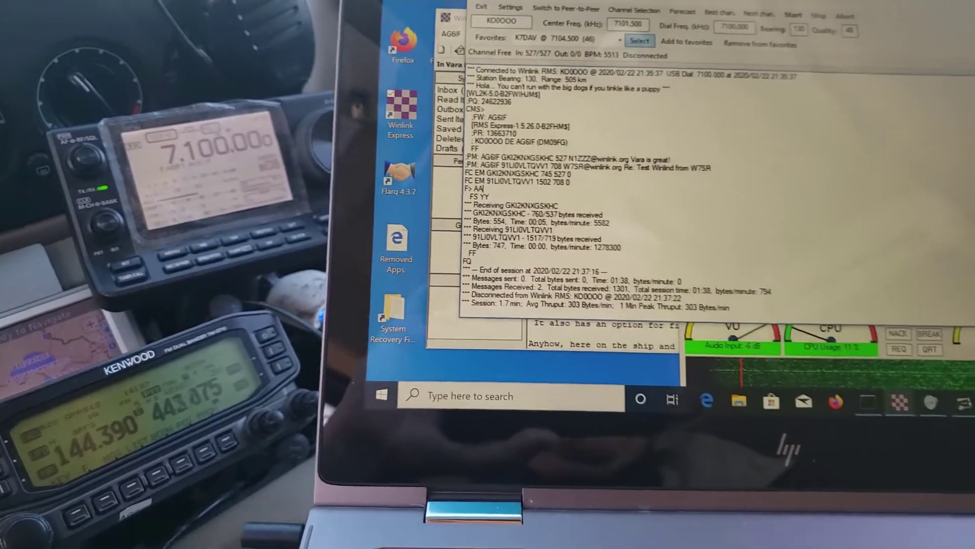
click(762, 381)
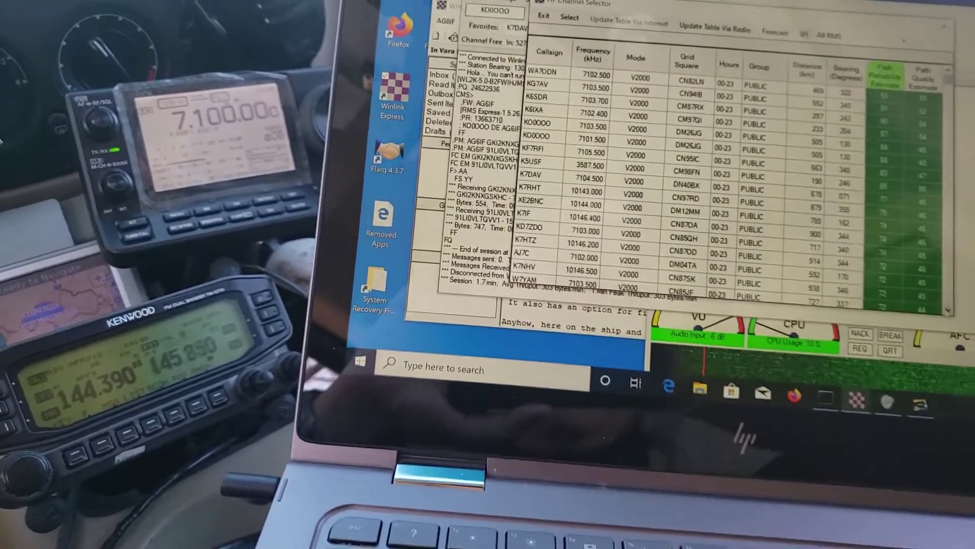
scroll(701, 153, down, 2)
scroll(663, 152, down, 2)
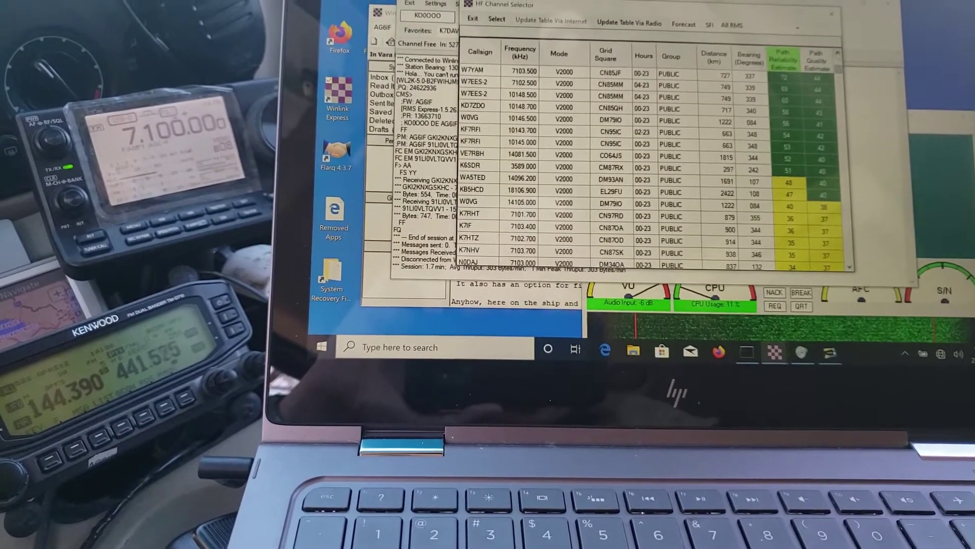
scroll(648, 153, up, 2)
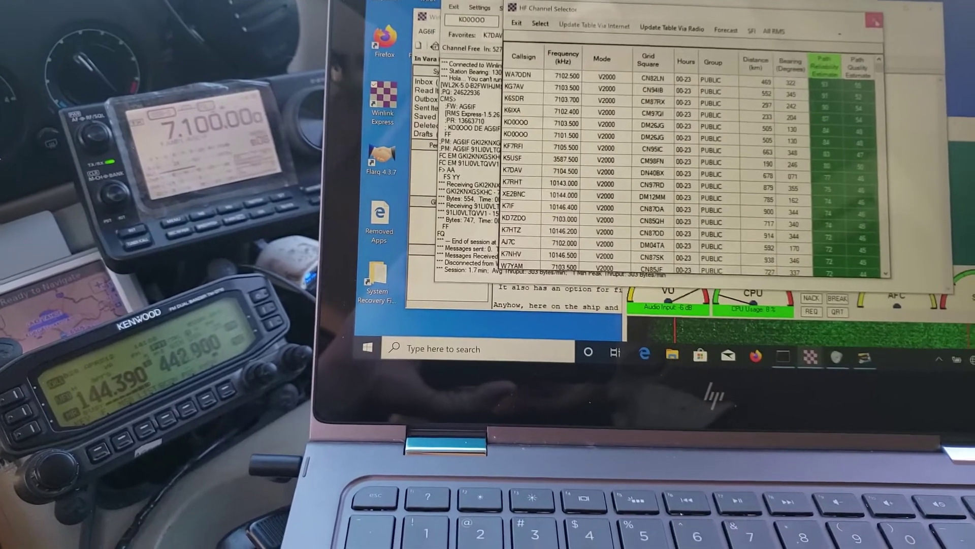
Close the HF Channel Selector gateway list to return to the session log
double_click(773, 168)
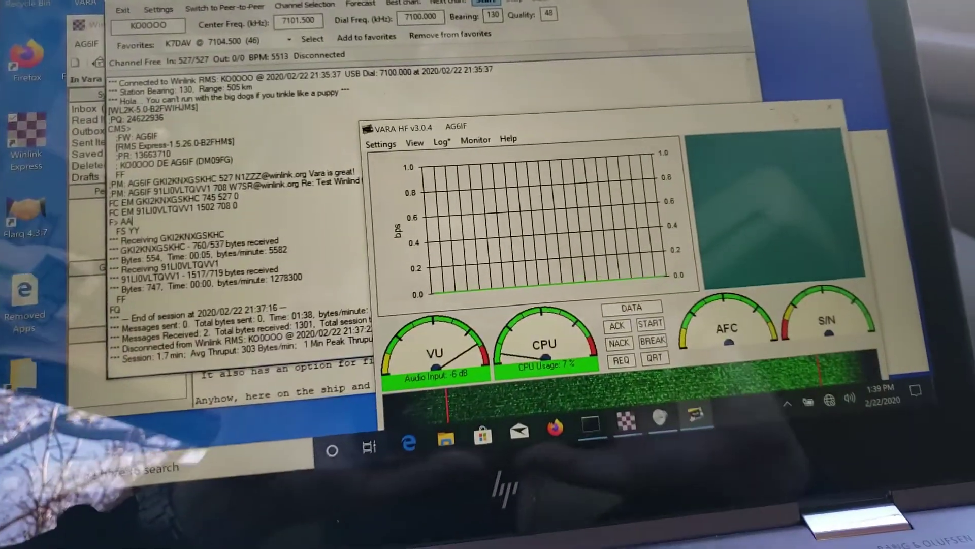
Start a new Vara Winlink session calling gateway KO0OOO
click(485, 2)
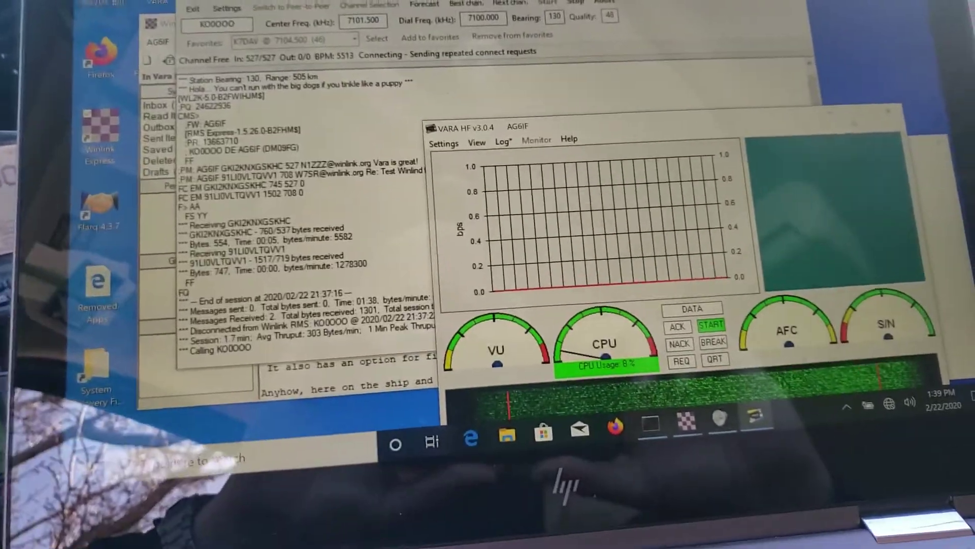